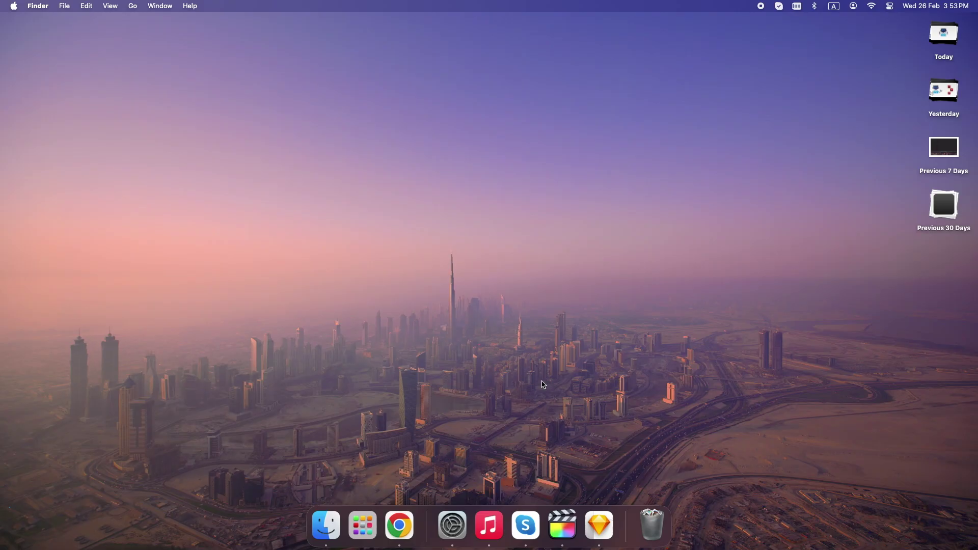
Launch Pixelmator Pro from Launchpad and create a blank 1240 × 1748 px white document
{"action": "left_click", "coordinate": [364, 515]}
{"action": "type", "text": "pix"}
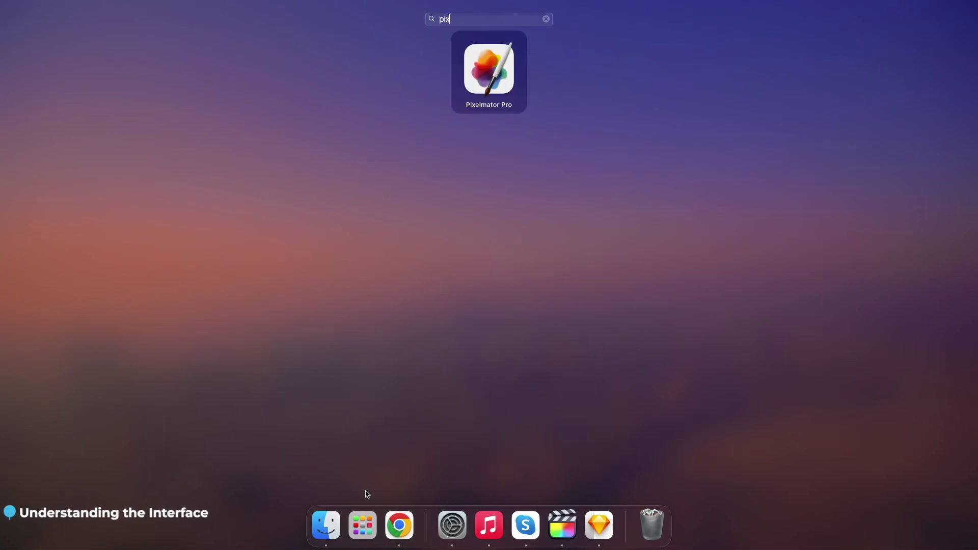
{"action": "key", "text": "Return"}
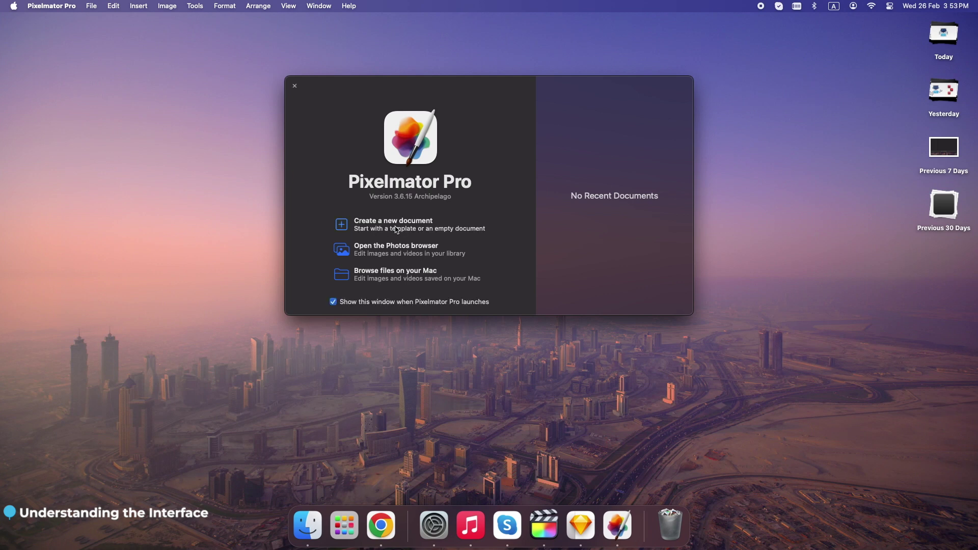
{"action": "left_click", "coordinate": [393, 224]}
{"action": "left_click", "coordinate": [802, 416]}
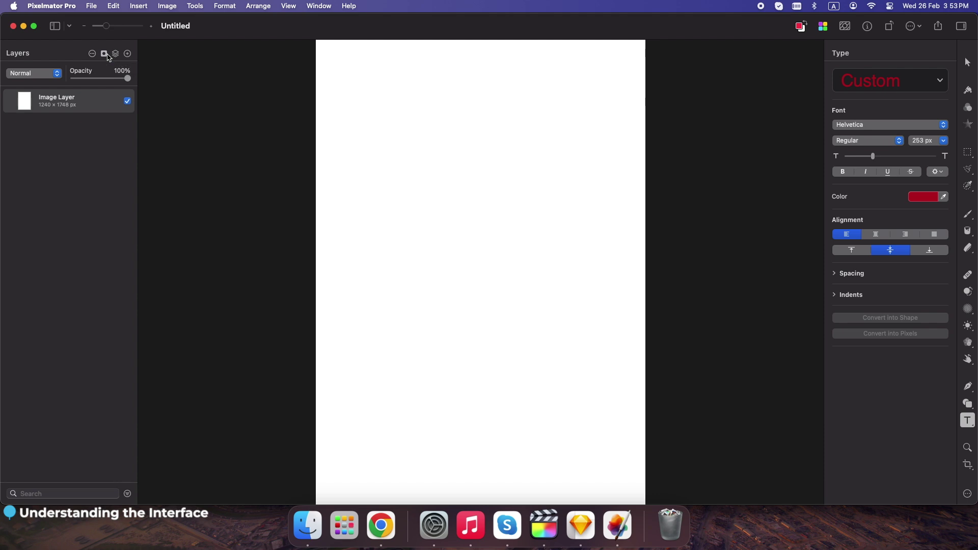
Look through the File menu without choosing a command, then bring up the Downloads folder
{"action": "left_click", "coordinate": [92, 9]}
{"action": "mouse_move", "coordinate": [110, 7]}
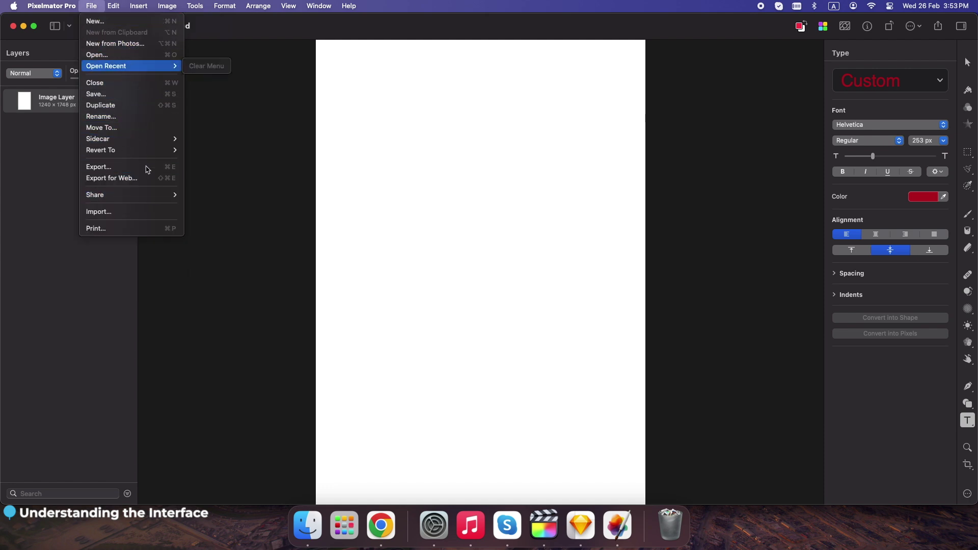
{"action": "left_click", "coordinate": [241, 165]}
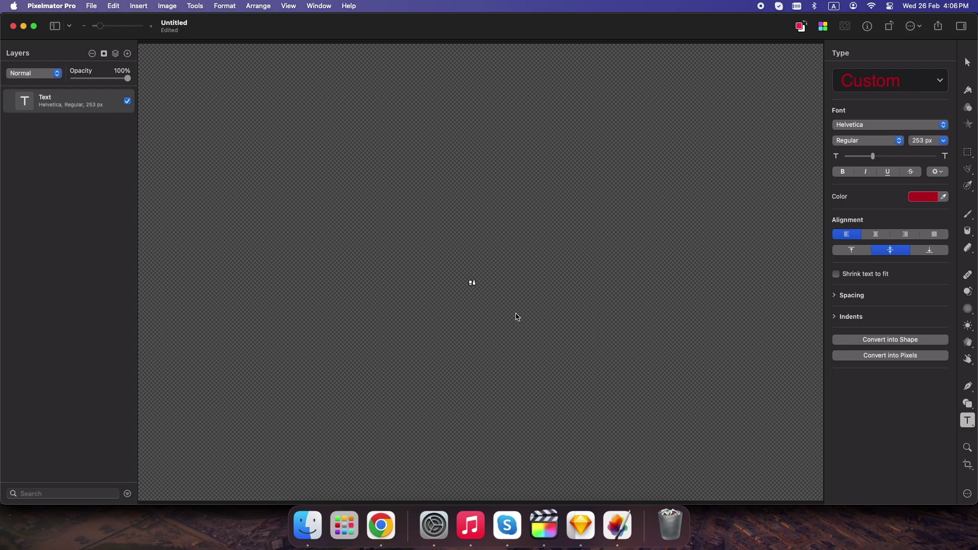
{"action": "left_click", "coordinate": [308, 524]}
Drop the camera photo onto the canvas and crop it to about 4562 × 3838 px
{"action": "left_click_drag", "start_coordinate": [148, 210], "coordinate": [609, 258]}
{"action": "left_click", "coordinate": [550, 223]}
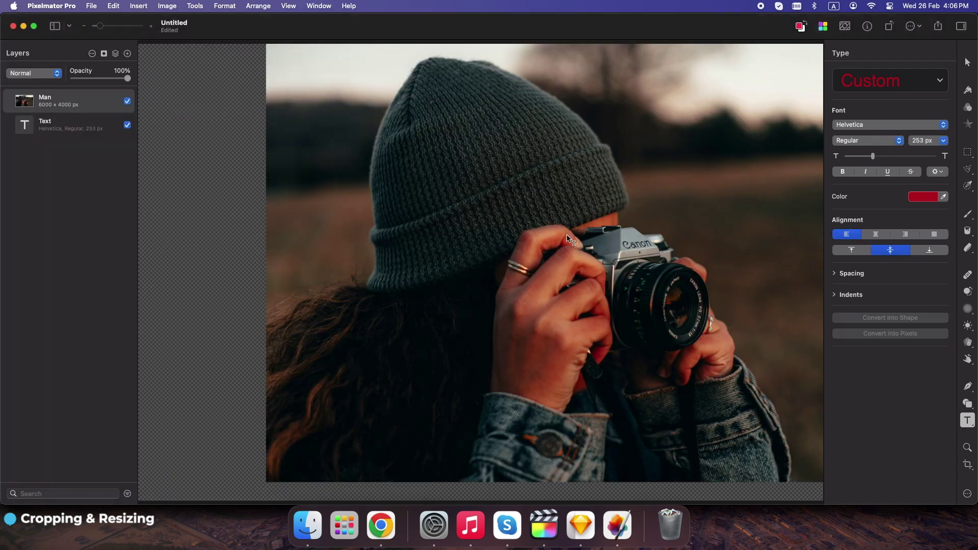
{"action": "key", "text": "c"}
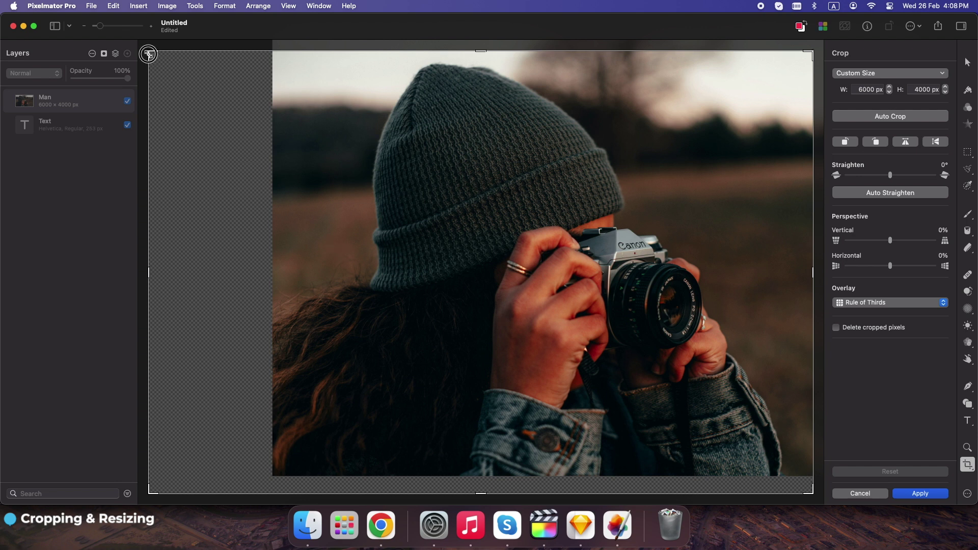
{"action": "left_click_drag", "start_coordinate": [150, 52], "coordinate": [279, 51]}
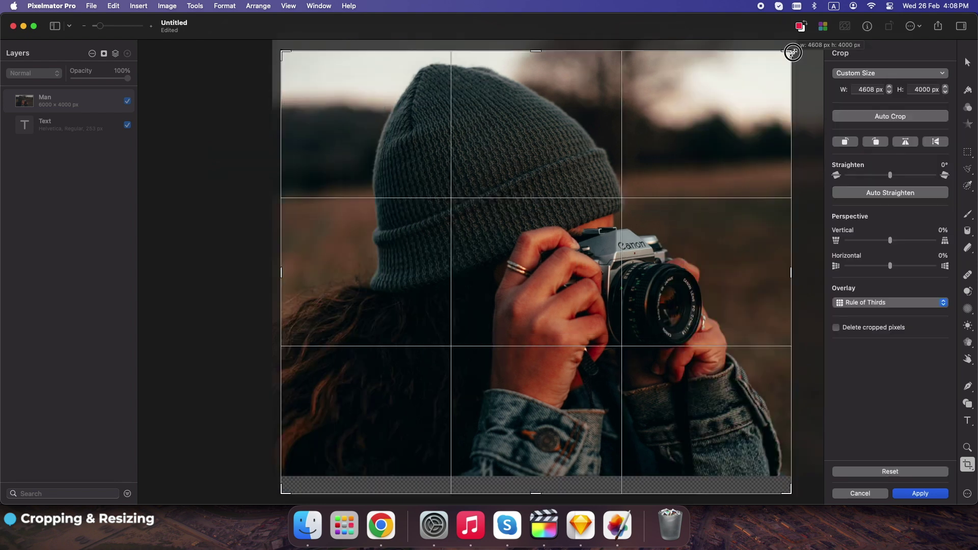
{"action": "left_click_drag", "start_coordinate": [790, 51], "coordinate": [789, 51]}
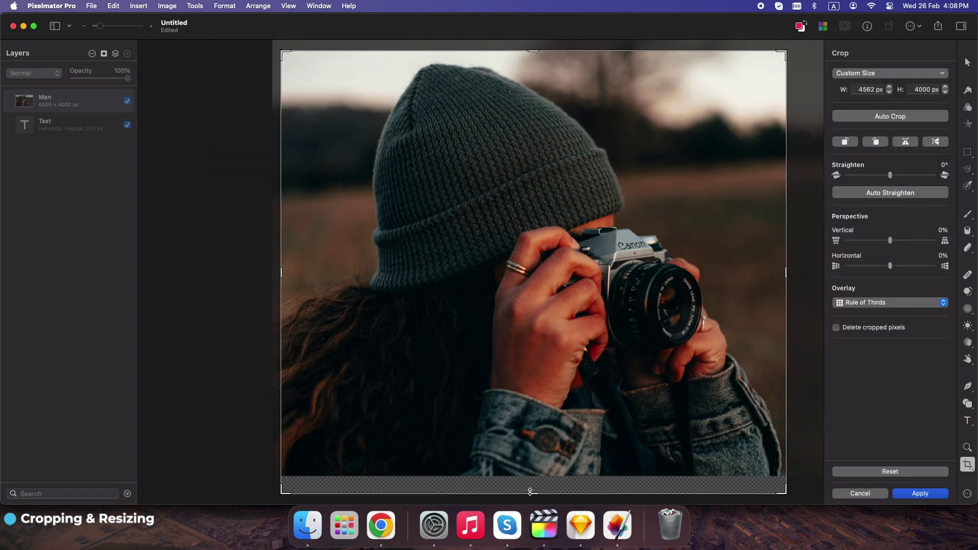
{"action": "left_click_drag", "start_coordinate": [530, 491], "coordinate": [530, 476]}
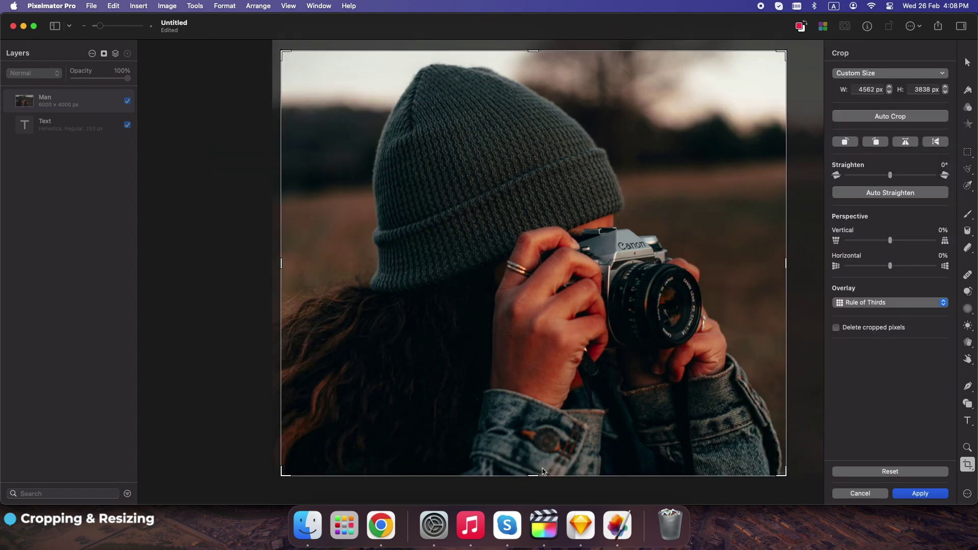
{"action": "left_click", "coordinate": [912, 494]}
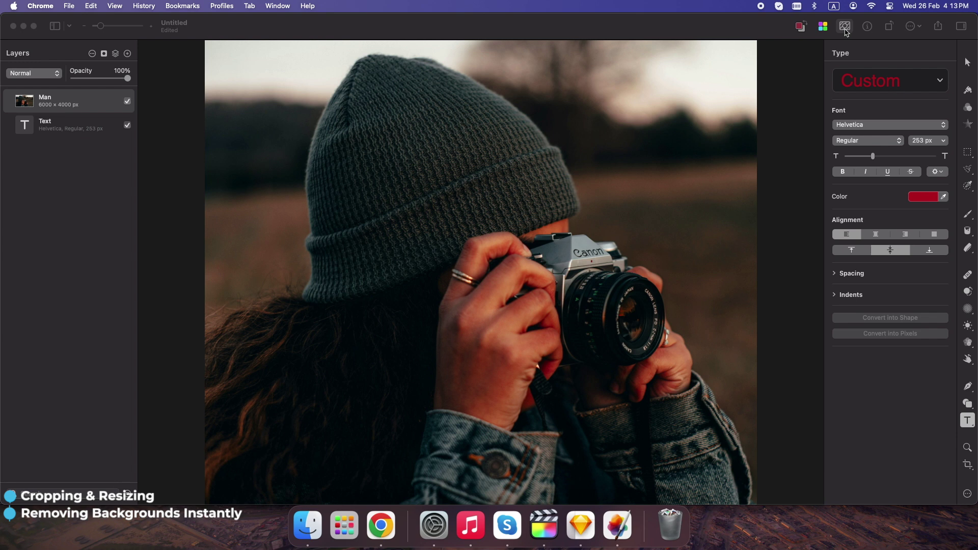
Automatically remove the photo's background, leaving the hatted figure with camera on transparency
{"action": "left_click", "coordinate": [848, 29]}
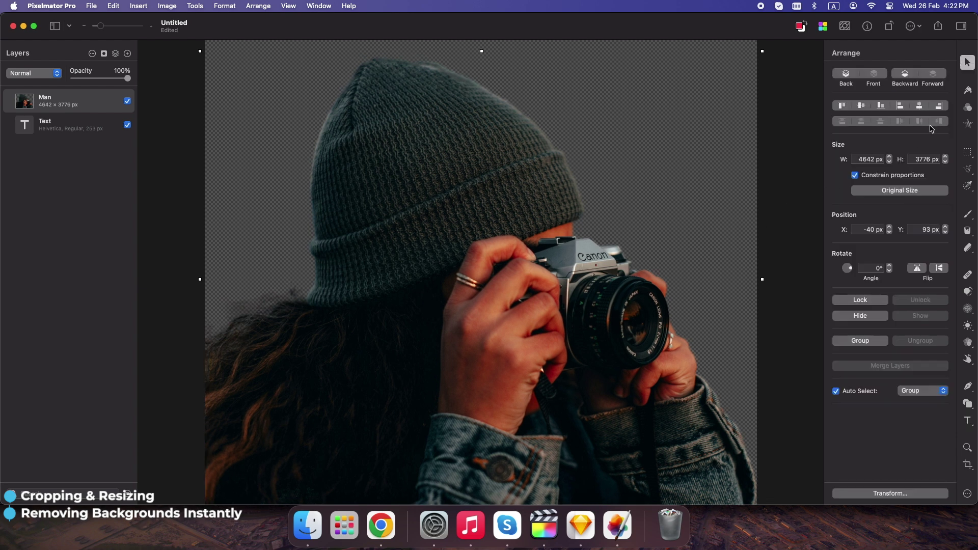
{"action": "left_click", "coordinate": [968, 108]}
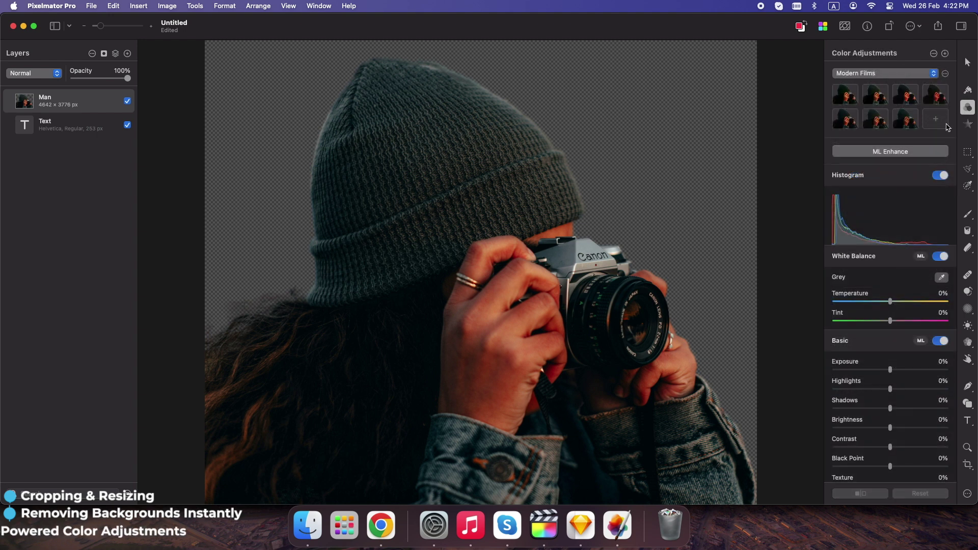
Apply ML Enhance to the cut-out: exposure 25%, brightness 29%, temperature 1%, tint 8%
{"action": "left_click", "coordinate": [870, 152]}
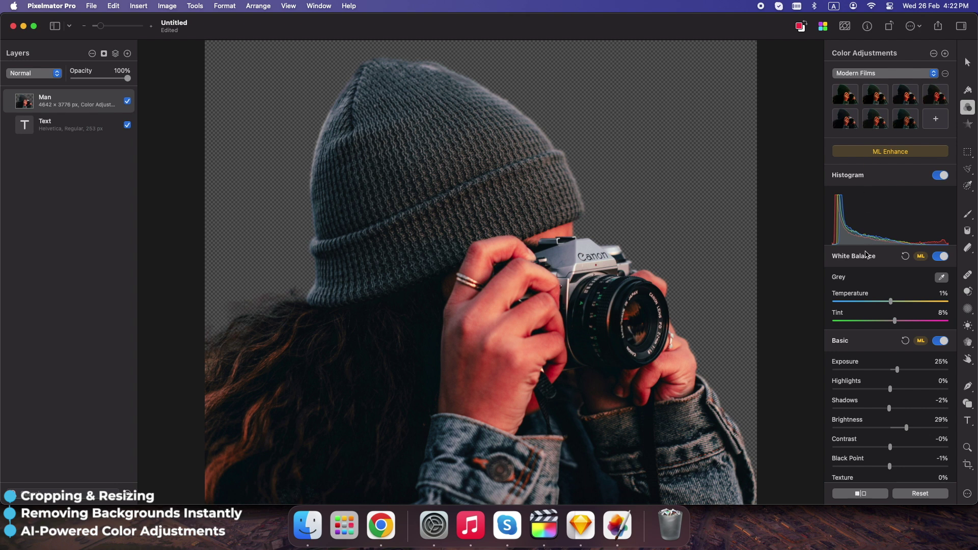
{"action": "scroll", "coordinate": [882, 318], "scroll_direction": "down", "scroll_amount": 2}
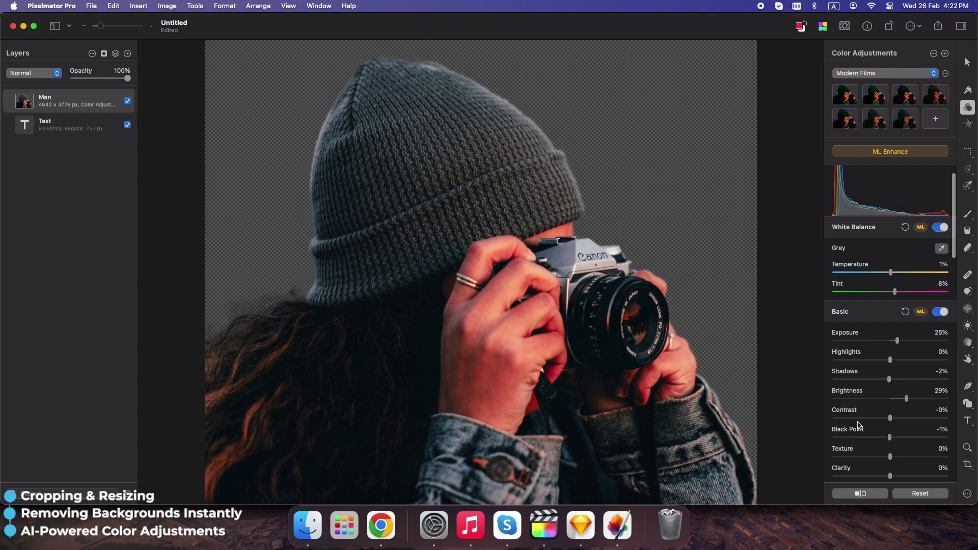
{"action": "scroll", "coordinate": [858, 423], "scroll_direction": "down", "scroll_amount": 1}
{"action": "scroll", "coordinate": [857, 445], "scroll_direction": "down", "scroll_amount": 4}
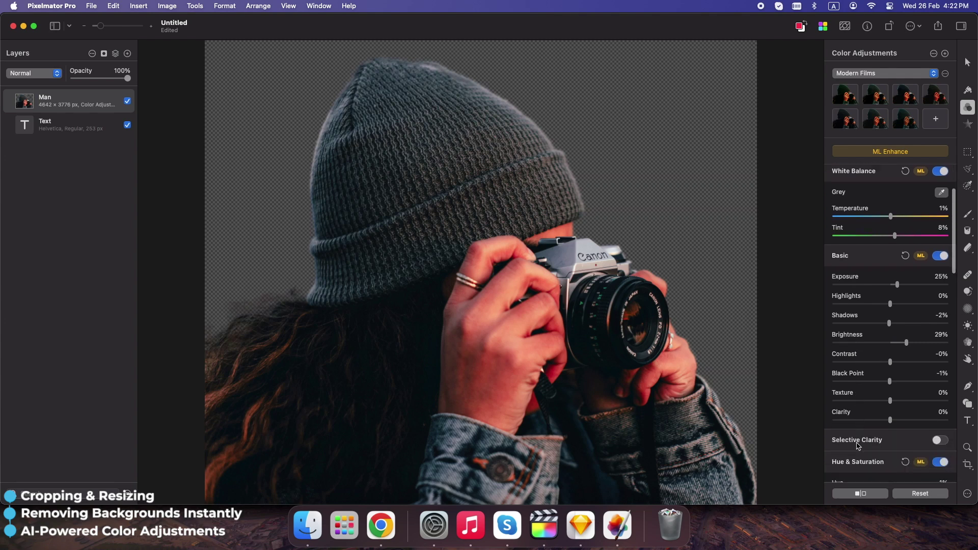
{"action": "scroll", "coordinate": [859, 446], "scroll_direction": "up", "scroll_amount": 3}
{"action": "scroll", "coordinate": [858, 445], "scroll_direction": "down", "scroll_amount": 3}
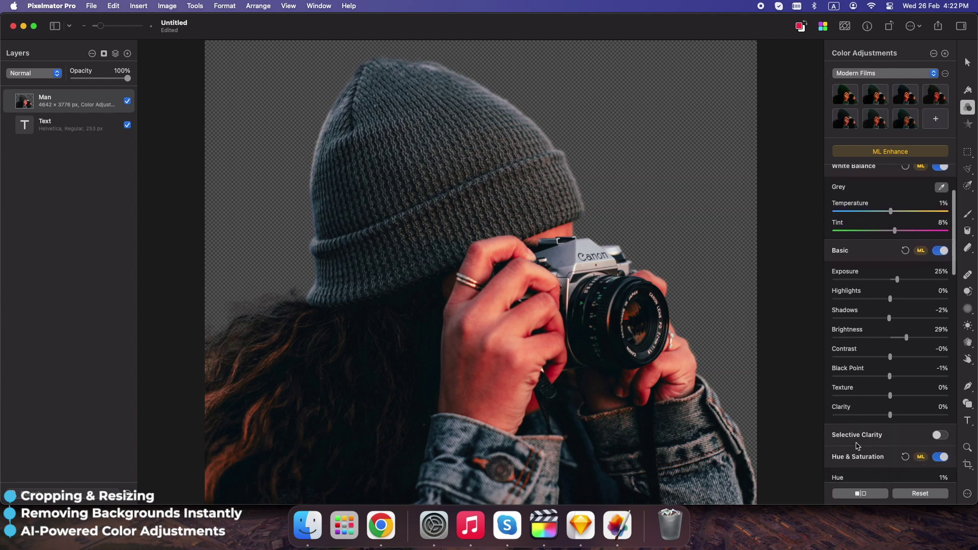
{"action": "scroll", "coordinate": [858, 446], "scroll_direction": "down", "scroll_amount": 2}
{"action": "scroll", "coordinate": [857, 446], "scroll_direction": "up", "scroll_amount": 10}
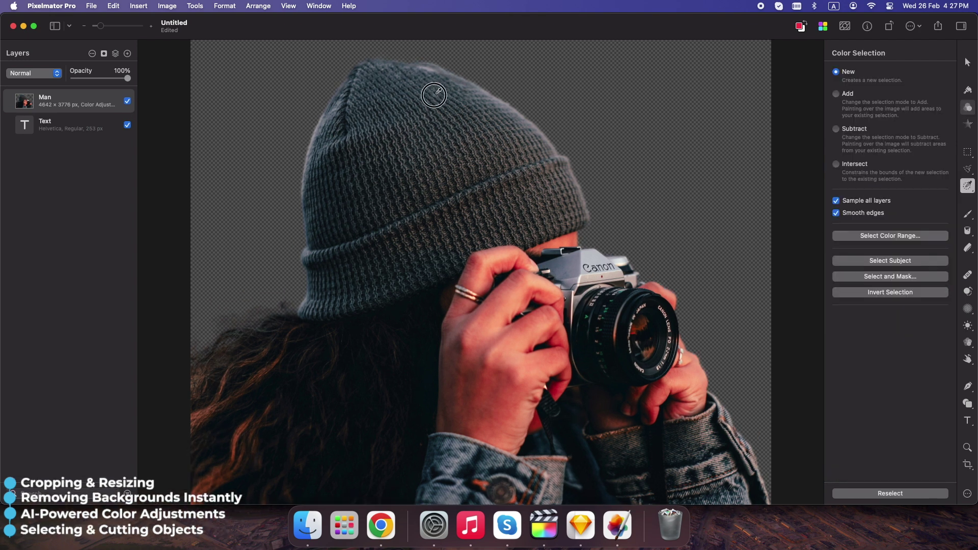
{"action": "left_click", "coordinate": [433, 99]}
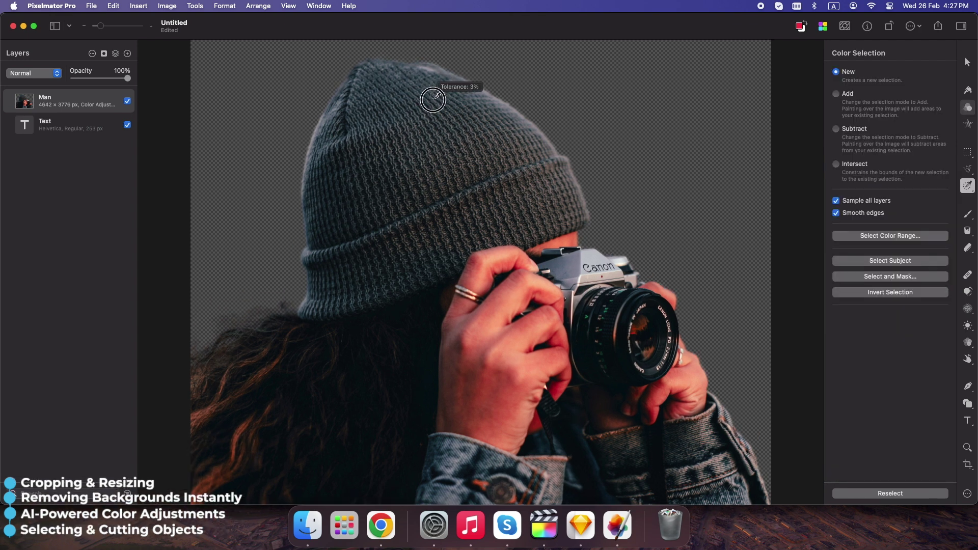
{"action": "left_click_drag", "start_coordinate": [433, 100], "coordinate": [418, 128]}
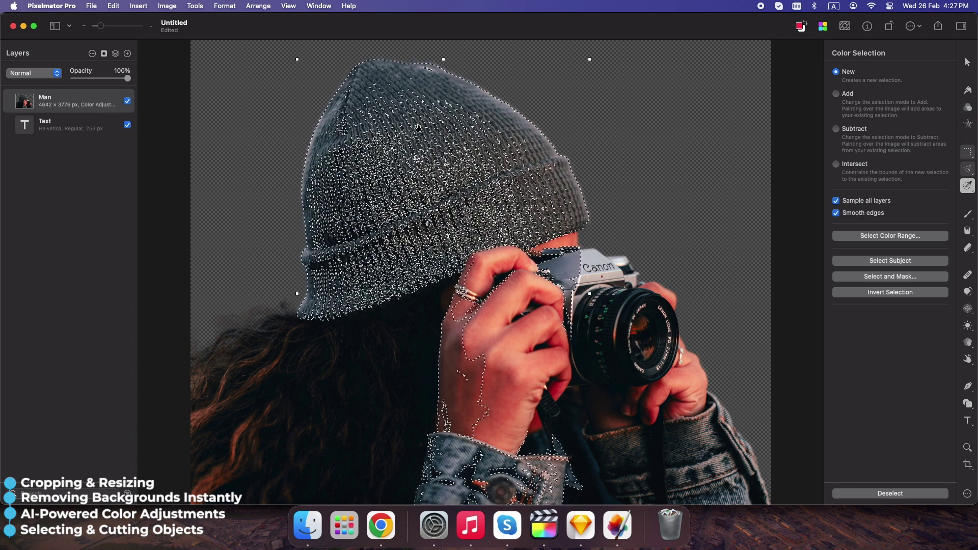
{"action": "key", "text": "l"}
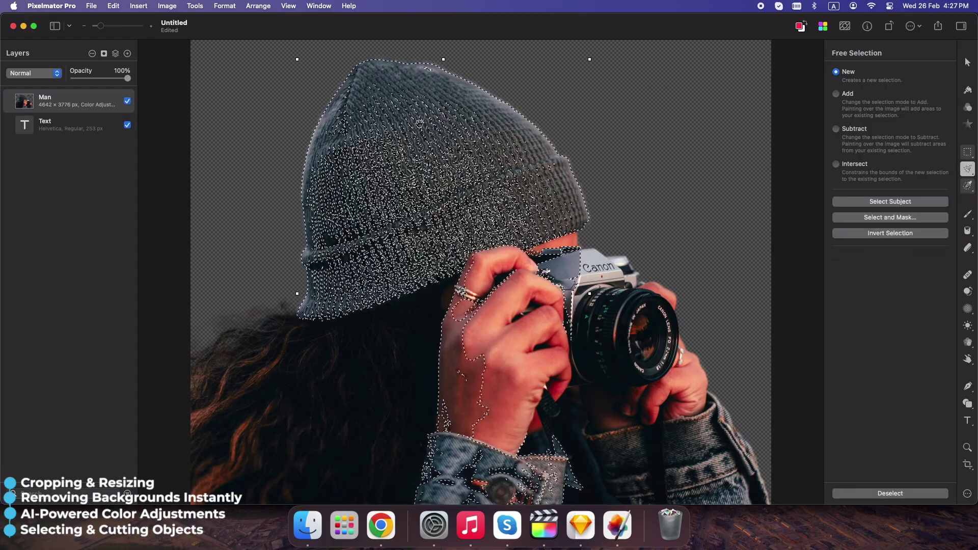
{"action": "left_click_drag", "start_coordinate": [429, 146], "coordinate": [459, 209]}
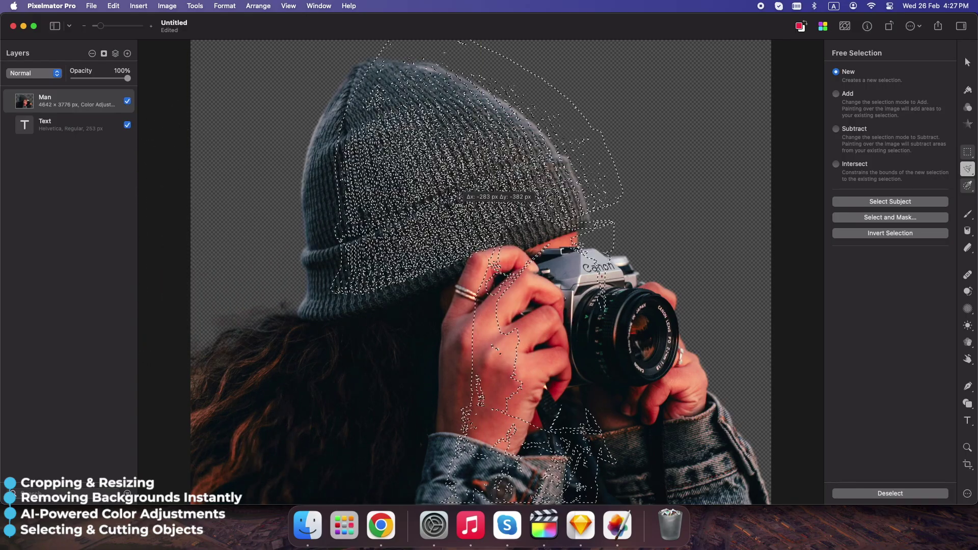
{"action": "left_click", "coordinate": [448, 210]}
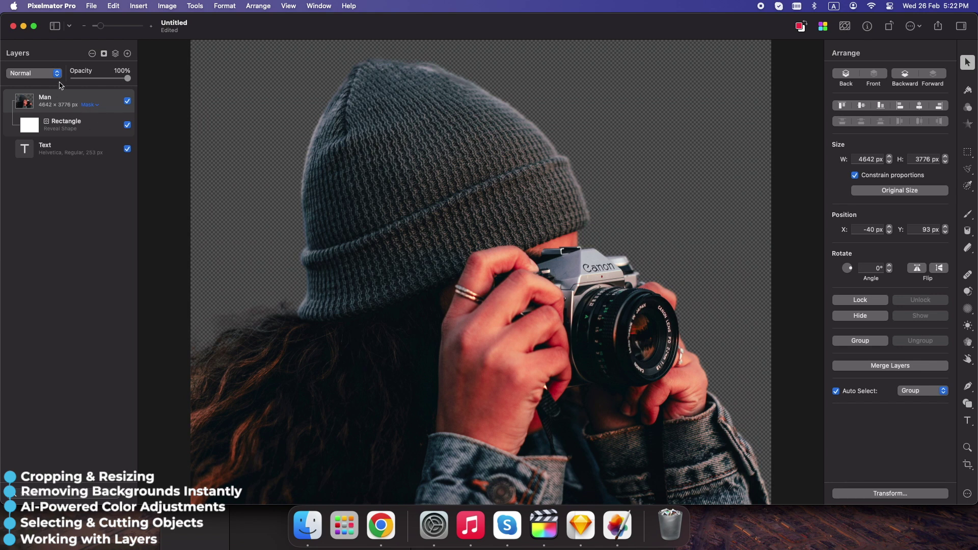
Open the Man layer's blend mode list and test its Opacity slider
{"action": "left_click", "coordinate": [56, 75]}
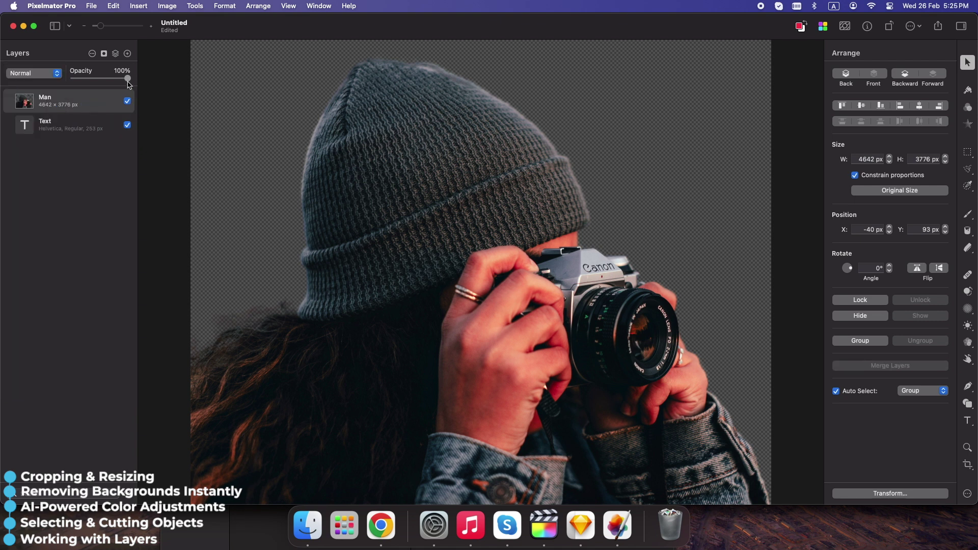
{"action": "mouse_move", "coordinate": [127, 81]}
{"action": "left_mouse_down"}
{"action": "mouse_move", "coordinate": [62, 80]}
{"action": "mouse_move", "coordinate": [129, 82]}
{"action": "left_mouse_up"}
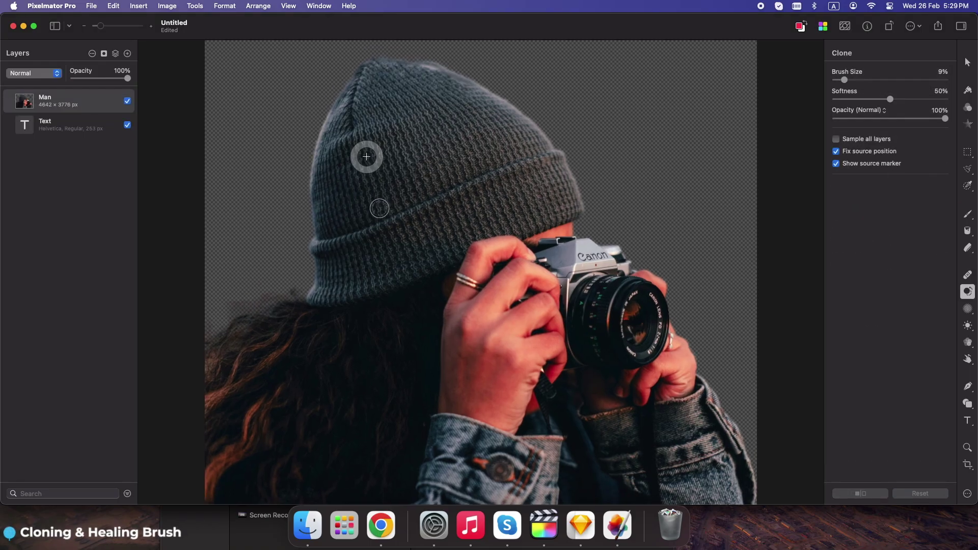
Clone extra knit texture up the beanie, then use the Repair tool over the Canon logo
{"action": "left_click_drag", "start_coordinate": [377, 208], "coordinate": [345, 220]}
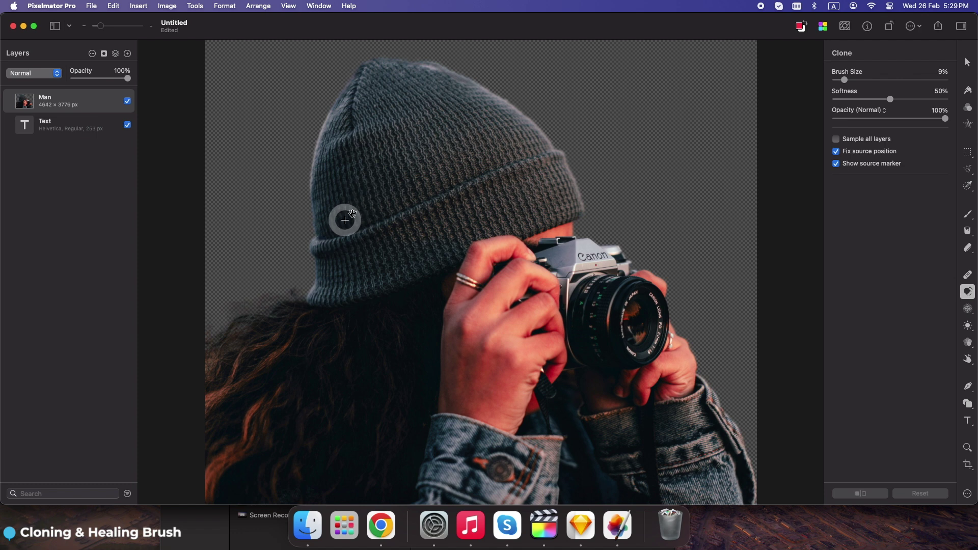
{"action": "mouse_move", "coordinate": [421, 168]}
{"action": "left_mouse_down"}
{"action": "mouse_move", "coordinate": [399, 92]}
{"action": "mouse_move", "coordinate": [390, 168]}
{"action": "left_mouse_up"}
{"action": "key", "text": "r"}
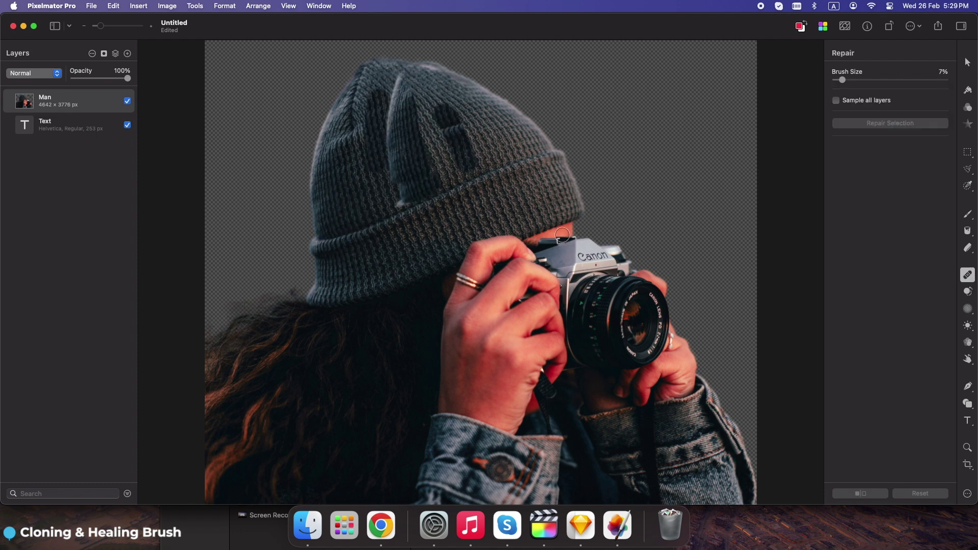
{"action": "scroll", "coordinate": [562, 235], "scroll_direction": "up", "scroll_amount": 3}
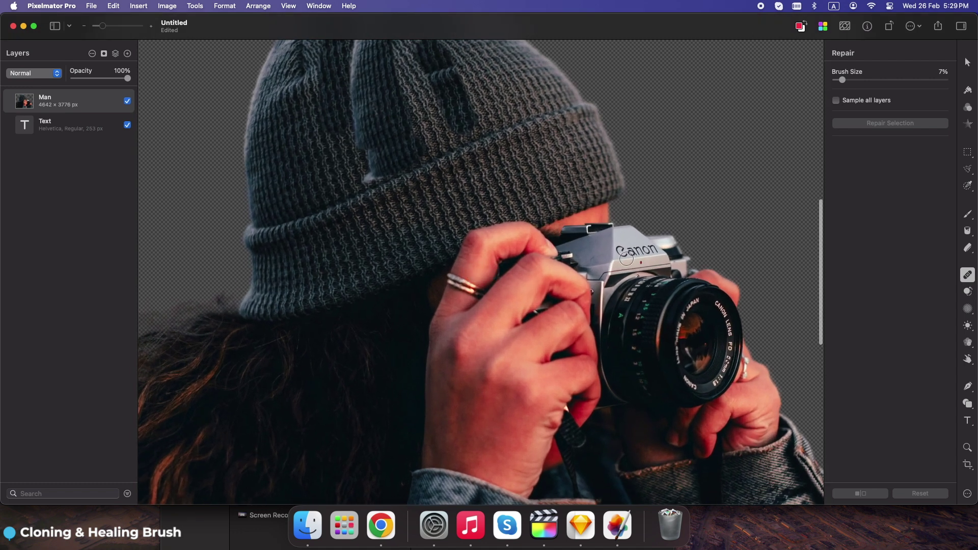
{"action": "left_click_drag", "start_coordinate": [621, 250], "coordinate": [651, 250]}
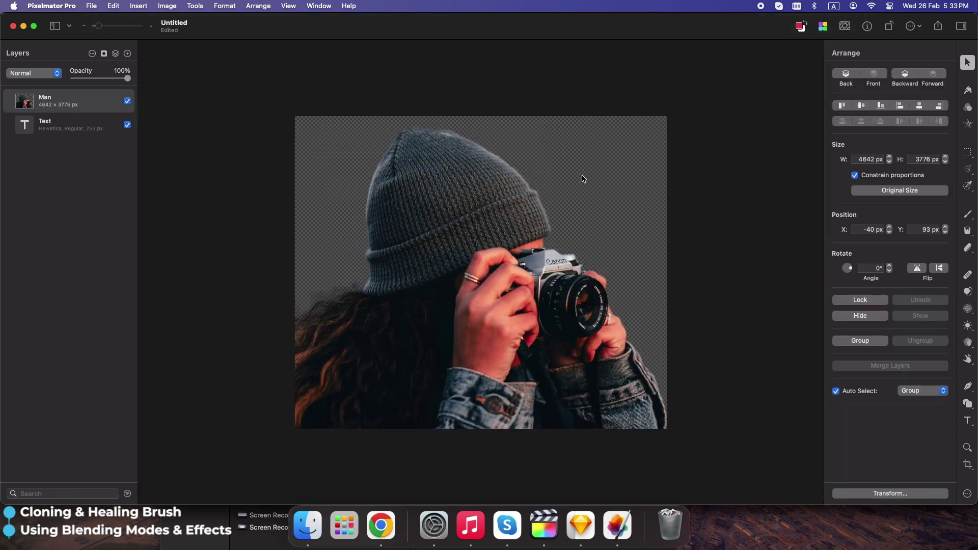
Show the Vintage presets in Color Adjustments
{"action": "left_click", "coordinate": [967, 107]}
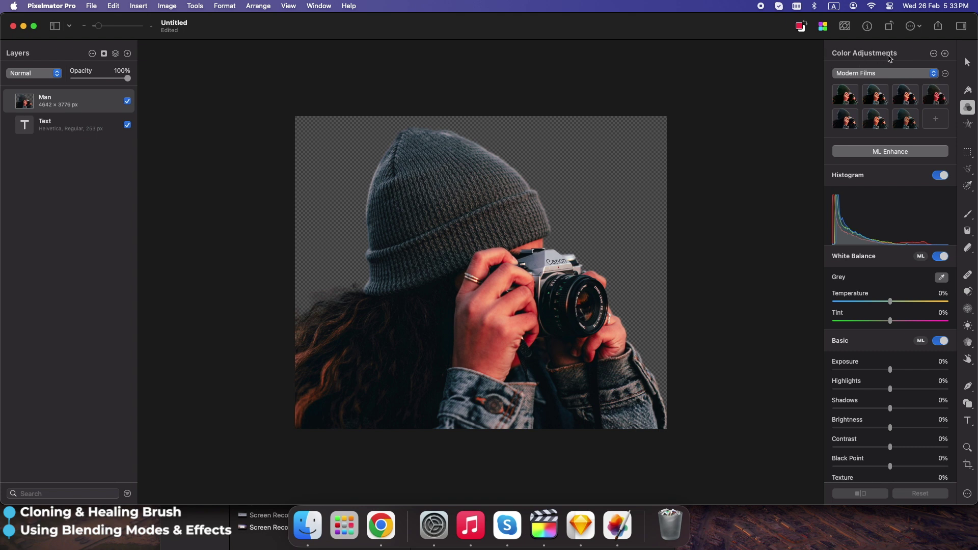
{"action": "left_click", "coordinate": [933, 74]}
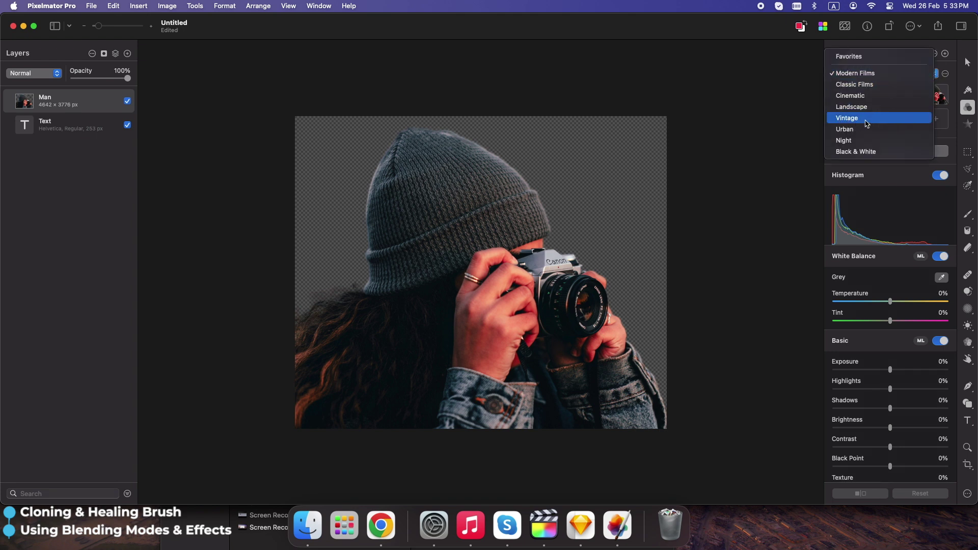
{"action": "left_click", "coordinate": [869, 123]}
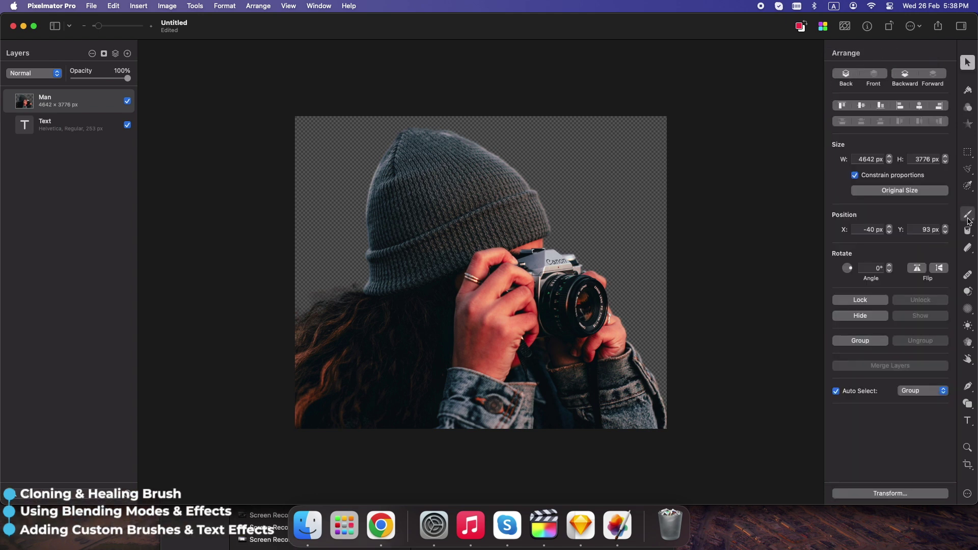
Pick the 9H Pencil brush, then add red 'Aimapple' text beside the camera
{"action": "left_click", "coordinate": [968, 216]}
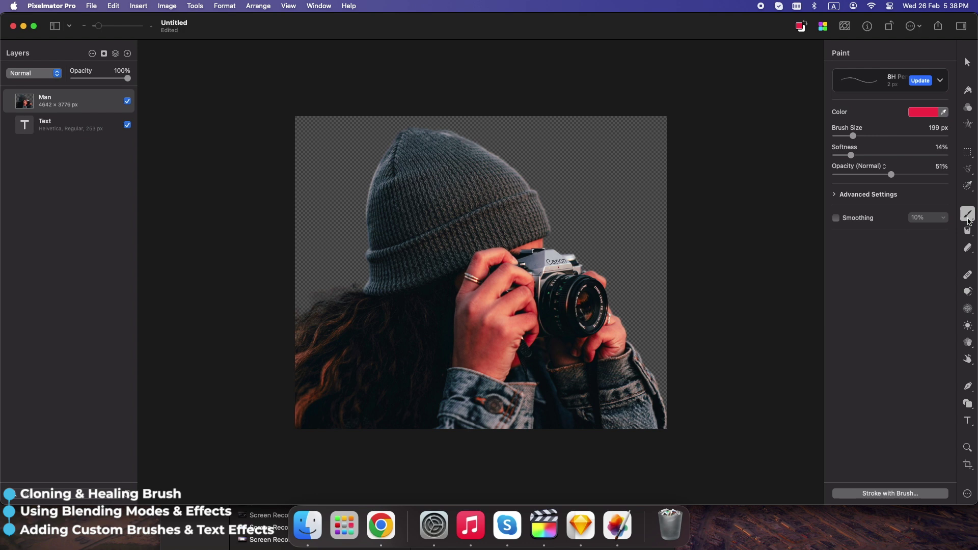
{"action": "left_click", "coordinate": [941, 82]}
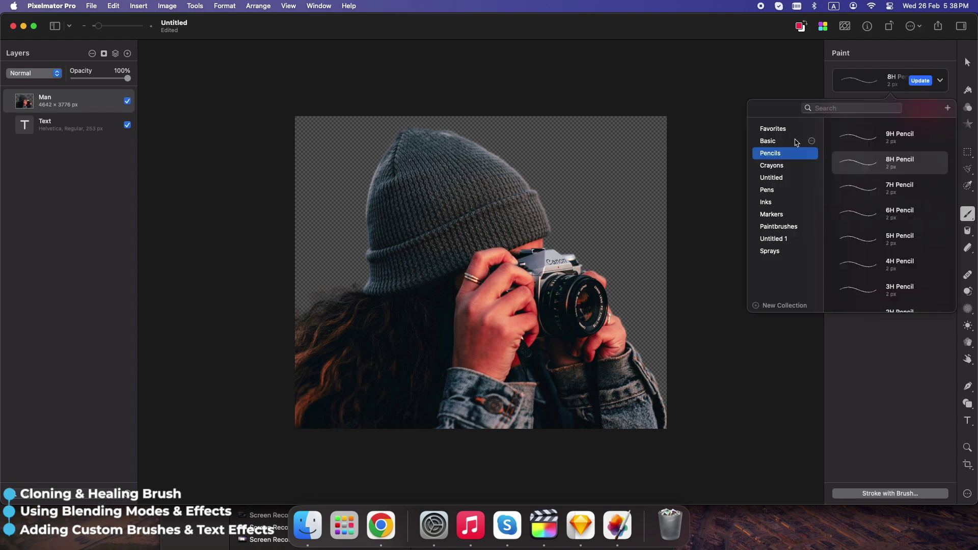
{"action": "left_click", "coordinate": [849, 137]}
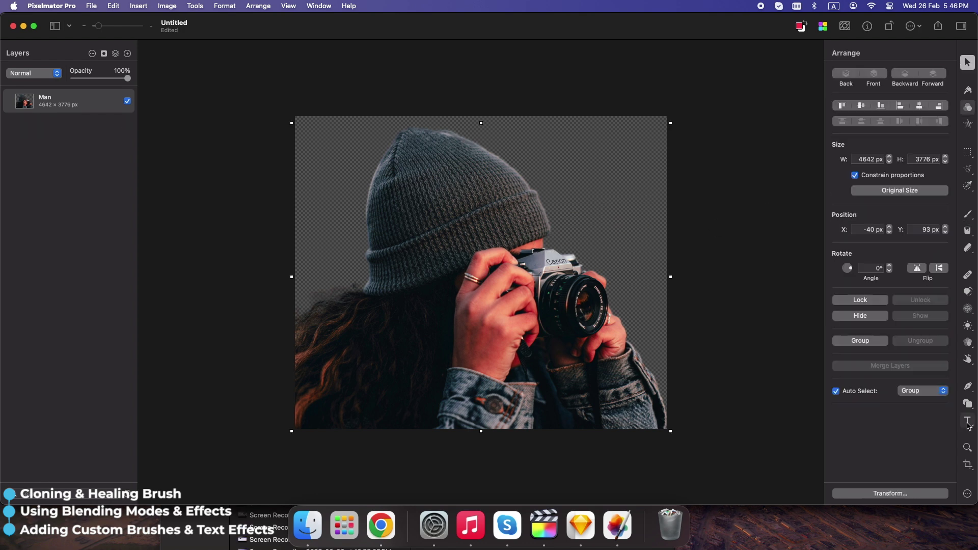
{"action": "left_click", "coordinate": [968, 421]}
{"action": "left_click", "coordinate": [646, 328]}
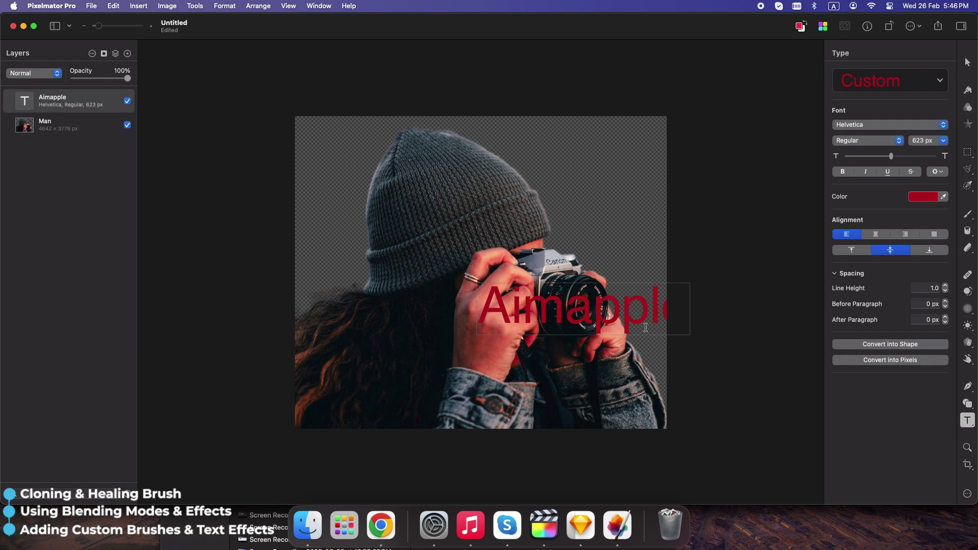
Move the Aimapple text to the centre of the photo and make it teal
{"action": "left_click_drag", "start_coordinate": [632, 314], "coordinate": [530, 267]}
{"action": "double_click", "coordinate": [529, 267]}
{"action": "left_click", "coordinate": [923, 197]}
{"action": "left_click_drag", "start_coordinate": [942, 324], "coordinate": [893, 324]}
{"action": "left_click", "coordinate": [886, 205]}
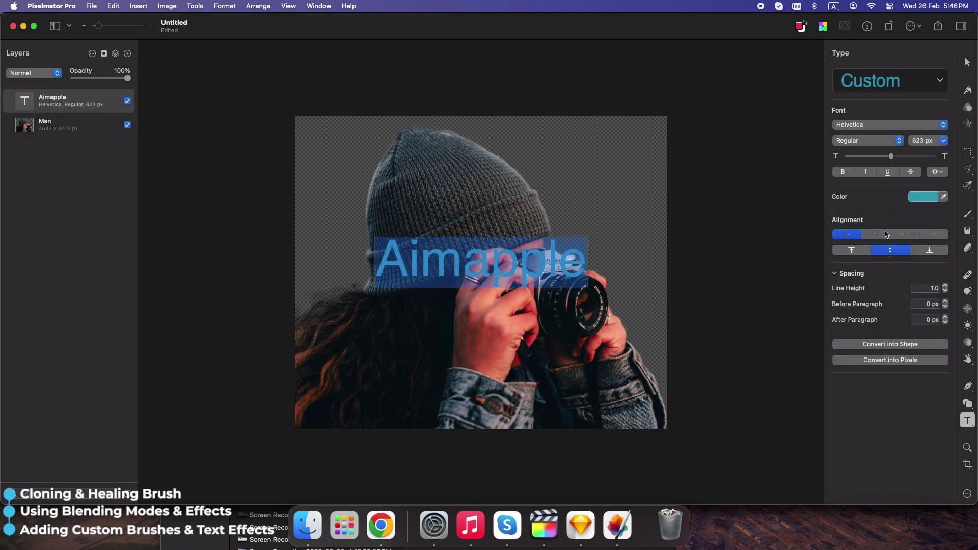
{"action": "left_click", "coordinate": [835, 273]}
{"action": "left_click", "coordinate": [835, 273]}
Give the Aimapple text a 31 px white stroke and deselect the canvas
{"action": "left_click", "coordinate": [967, 91]}
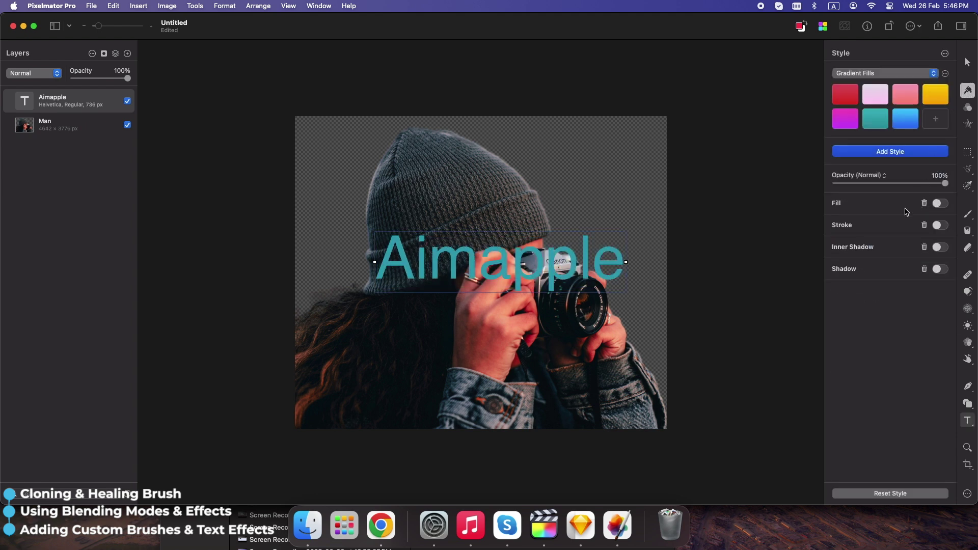
{"action": "left_click", "coordinate": [939, 226]}
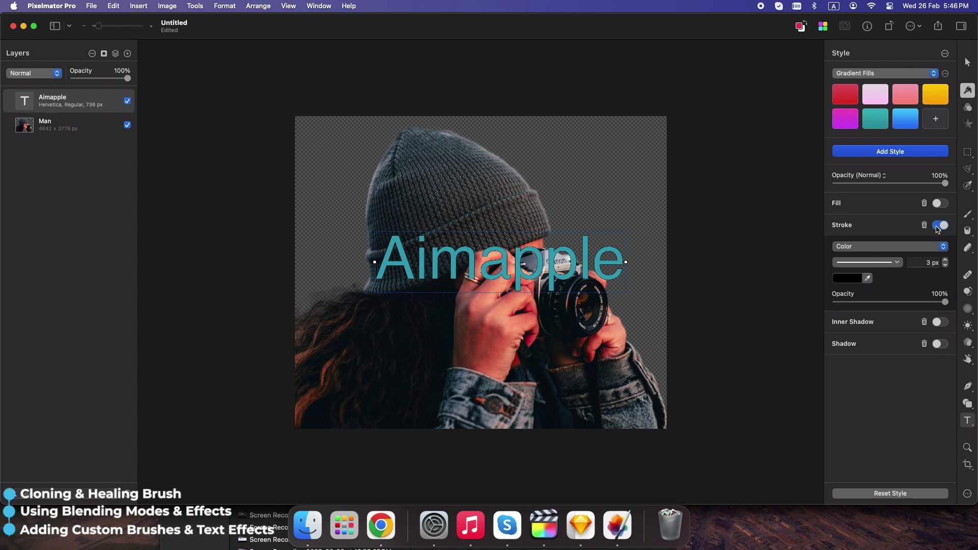
{"action": "left_click", "coordinate": [858, 279]}
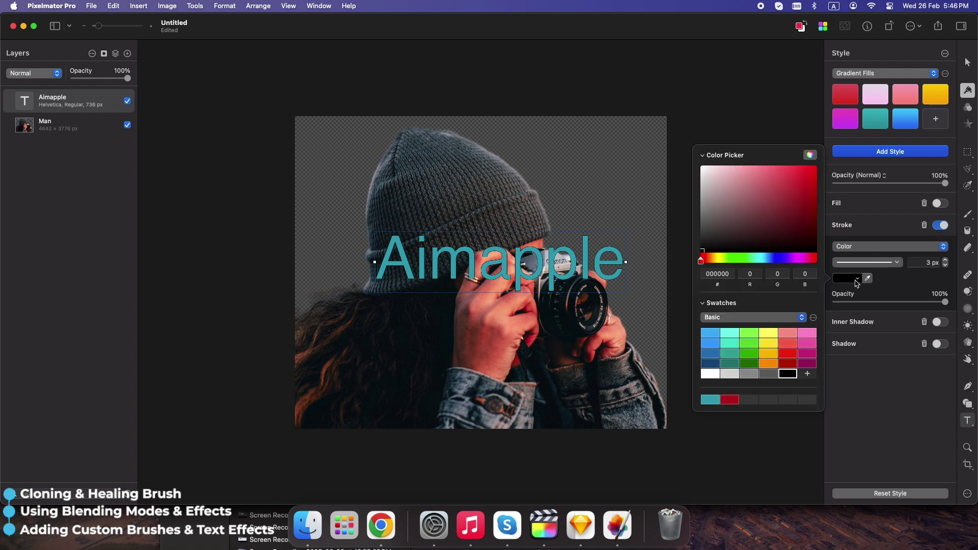
{"action": "left_click", "coordinate": [701, 182]}
{"action": "left_click", "coordinate": [891, 389]}
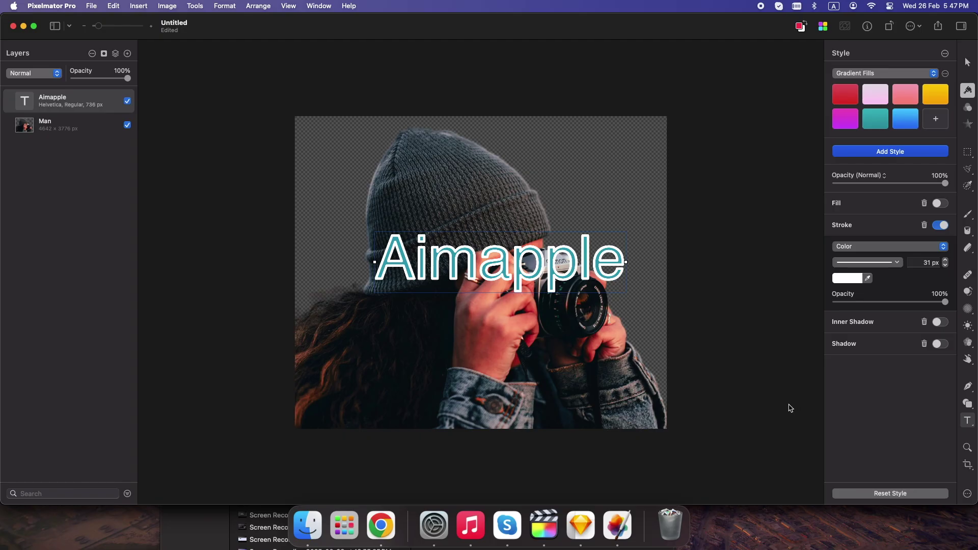
{"action": "left_click", "coordinate": [638, 391]}
{"action": "left_click", "coordinate": [709, 392]}
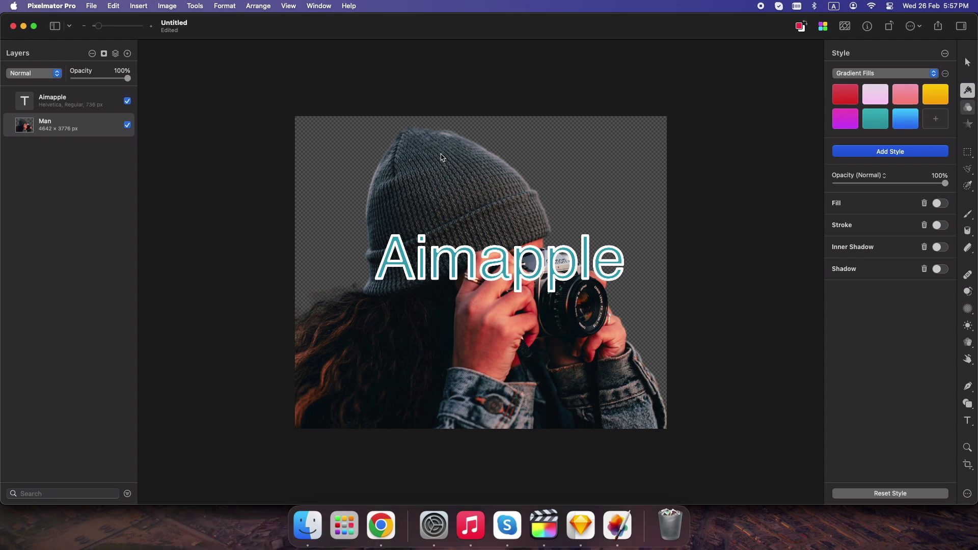
{"action": "left_click", "coordinate": [92, 7]}
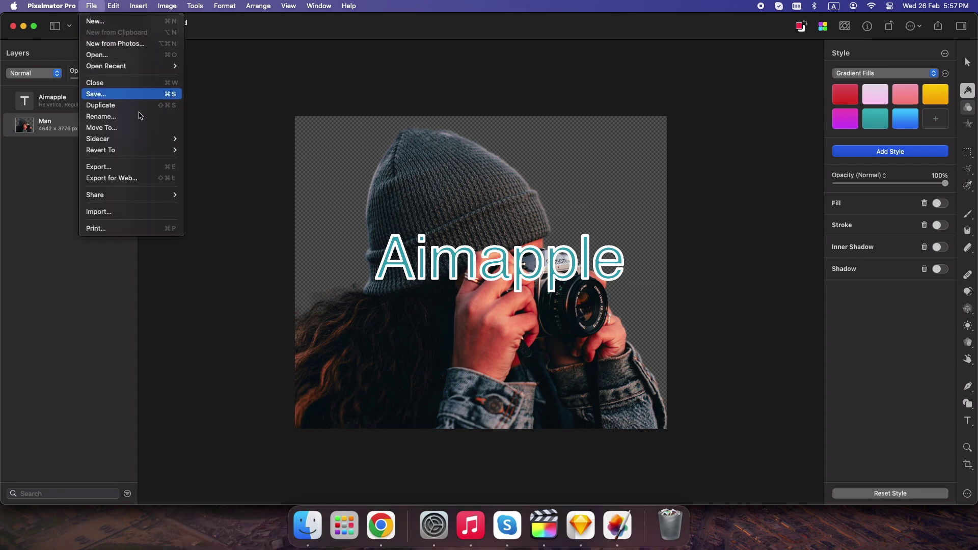
Export the finished composition in PNG format
{"action": "left_click", "coordinate": [157, 172]}
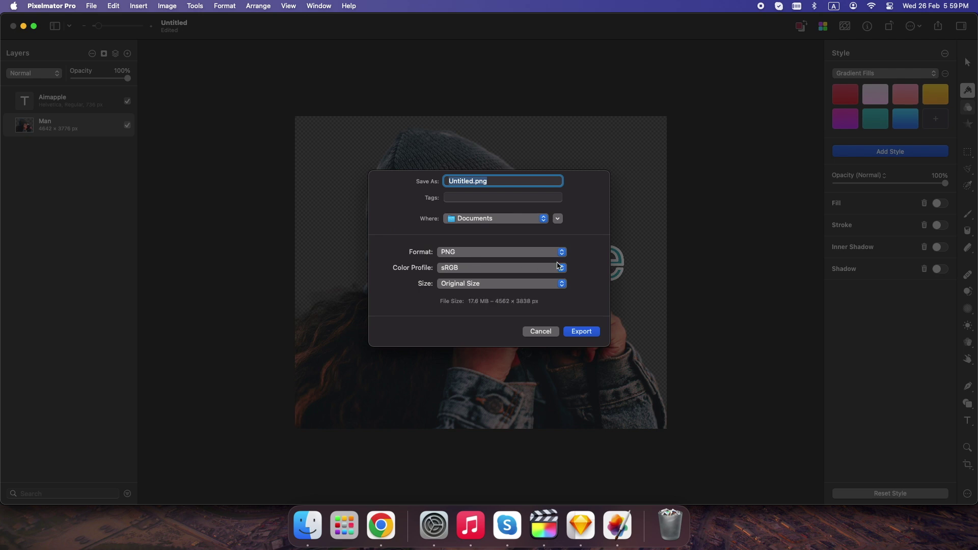
{"action": "left_click", "coordinate": [562, 254]}
{"action": "left_click", "coordinate": [579, 332]}
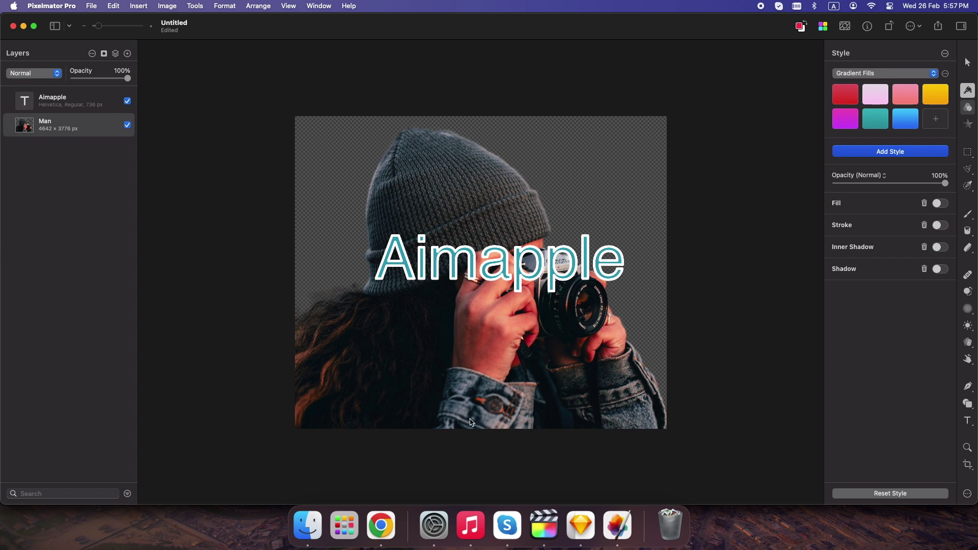